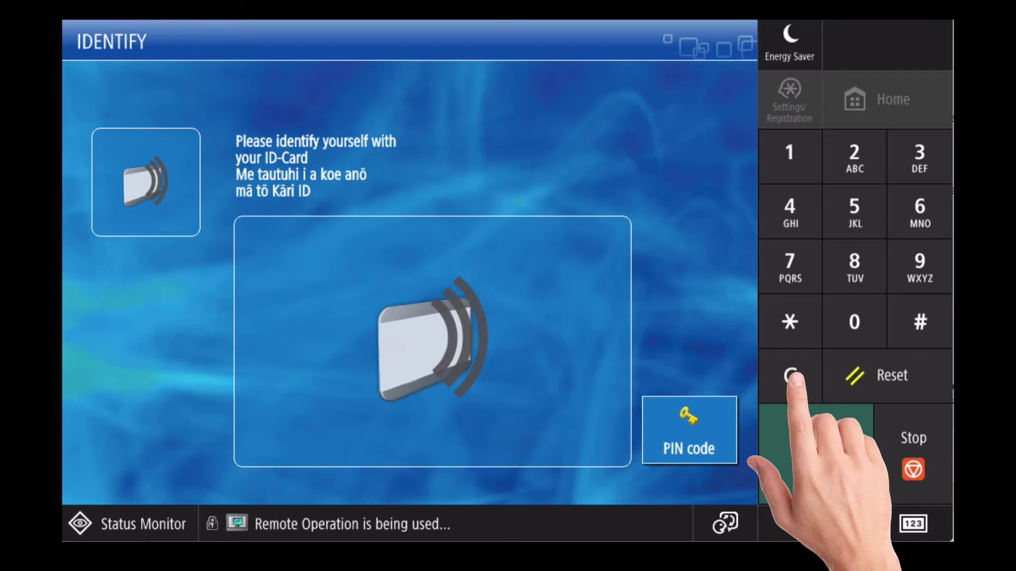
Press the 123 Counter/Device Information key to show the counter and device information list.
left_click(913, 524)
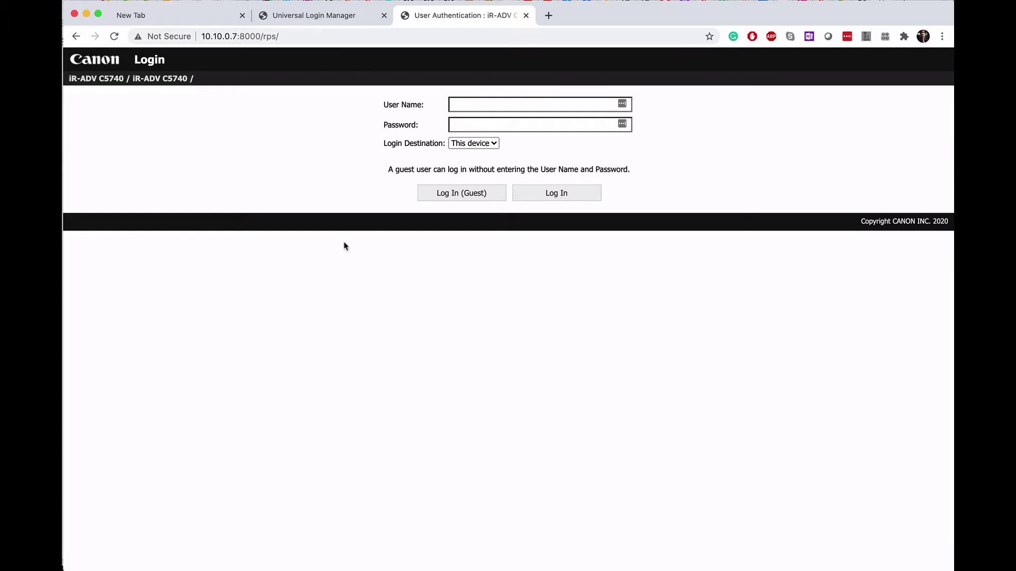
Sign in to the device as Administrator with its password, then enter the Universal Login Manager password.
left_click(456, 200)
left_click(551, 104)
type("Administrator")
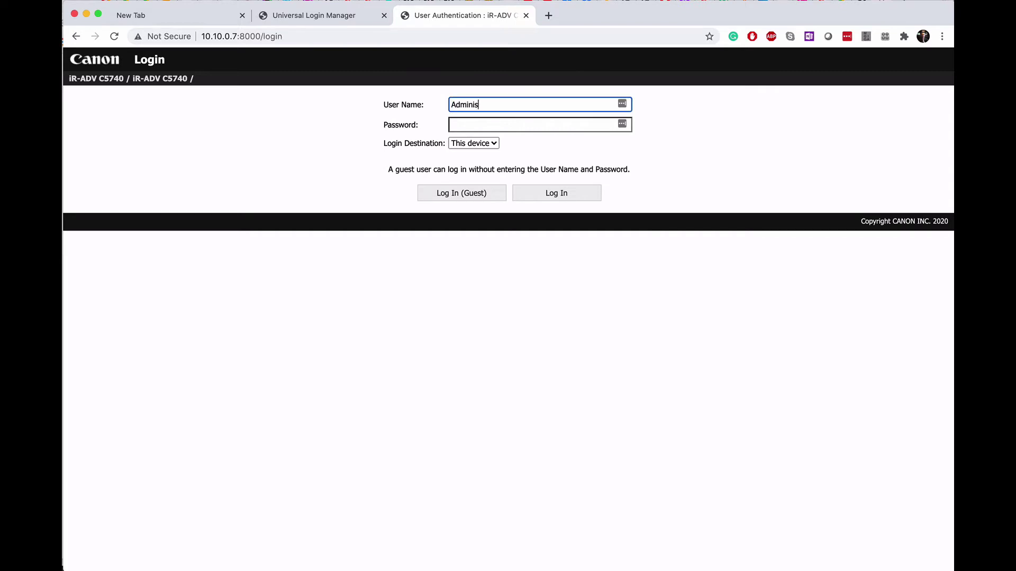
key("Tab")
type("******")
left_click(548, 200)
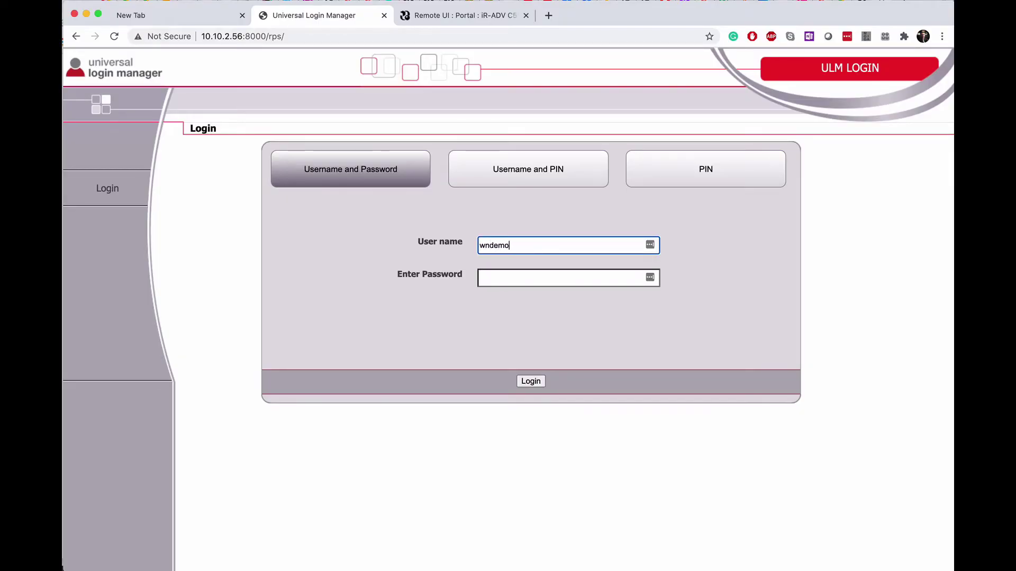
key("Tab")
type("***********")
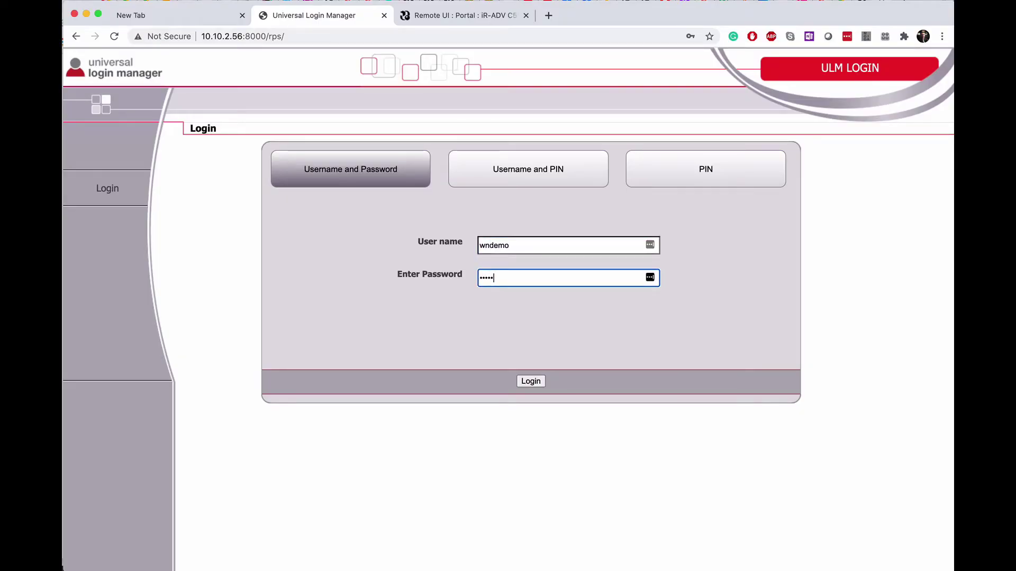
Submit the Universal Login Manager login to reach the iR-ADV C3730 Remote UI Portal.
left_click(525, 384)
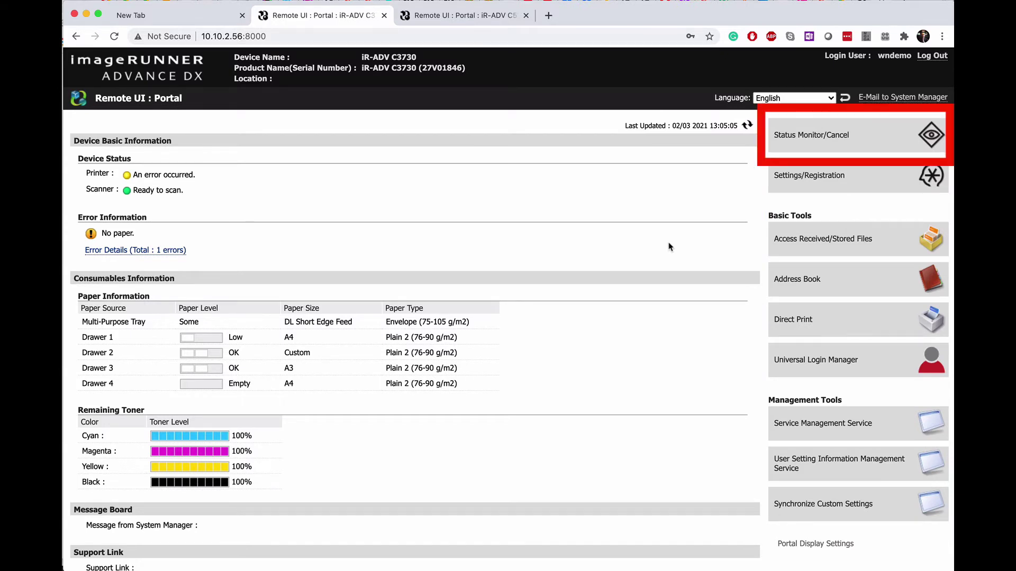
left_click(863, 137)
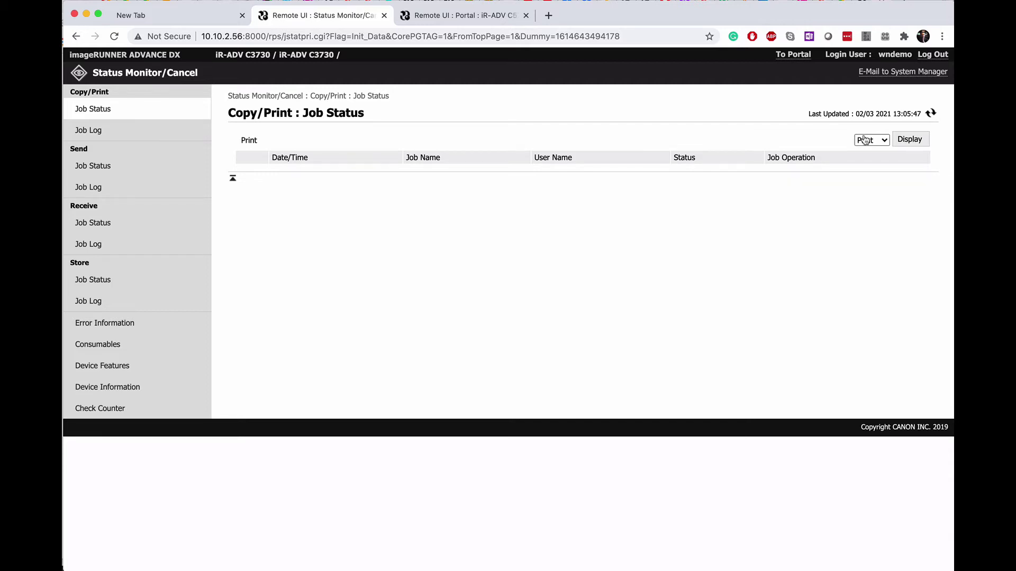
left_click(151, 329)
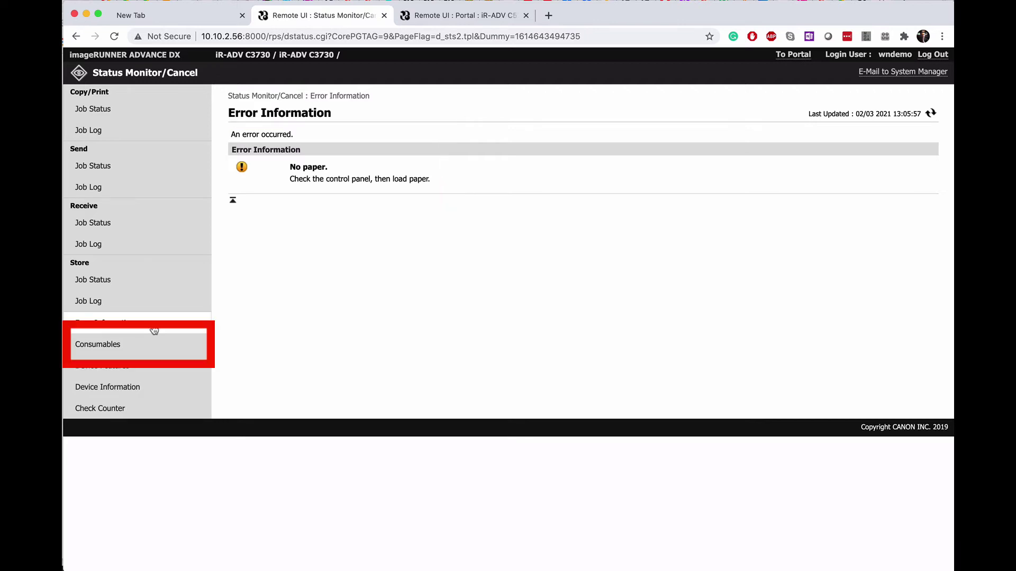
left_click(135, 350)
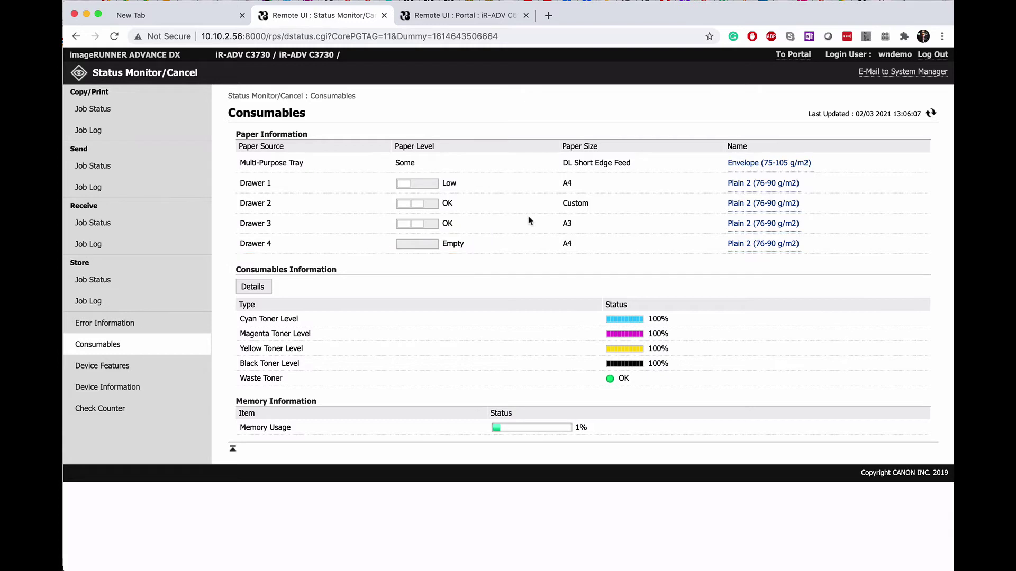
left_click(793, 55)
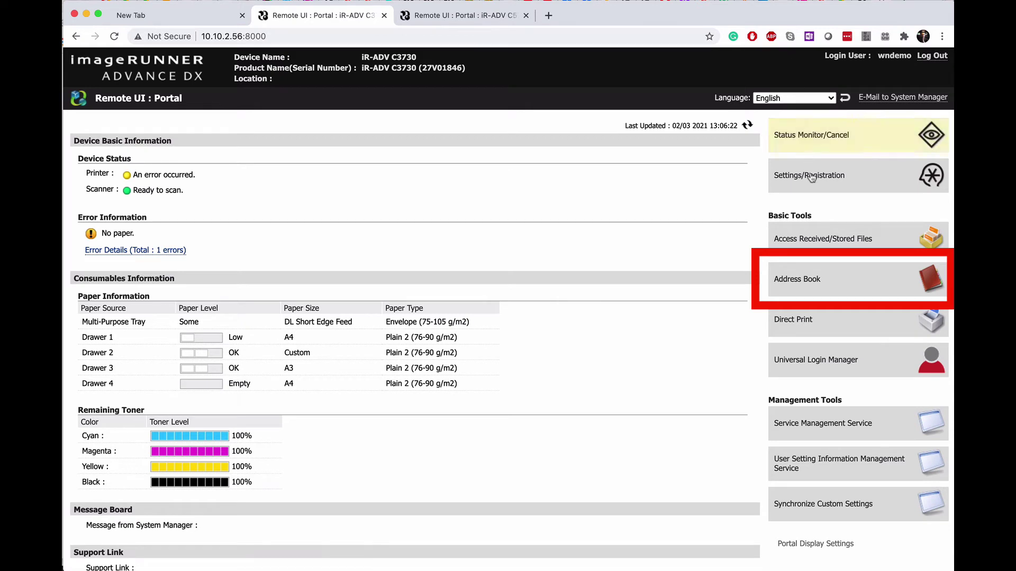
Go to the Address Book's Address Lists and open Address List 01.
left_click(841, 275)
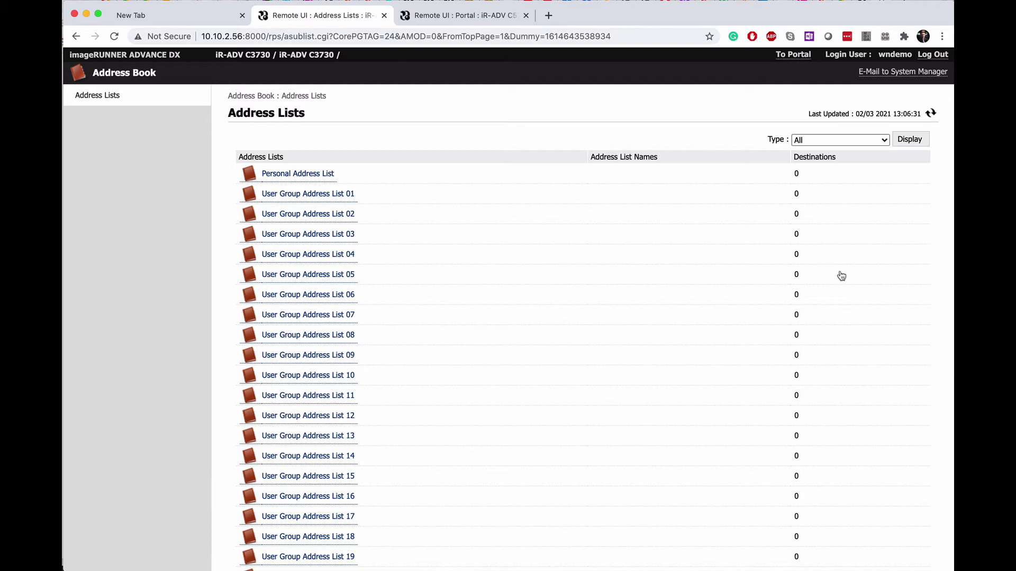
scroll(591, 419, "down", 5)
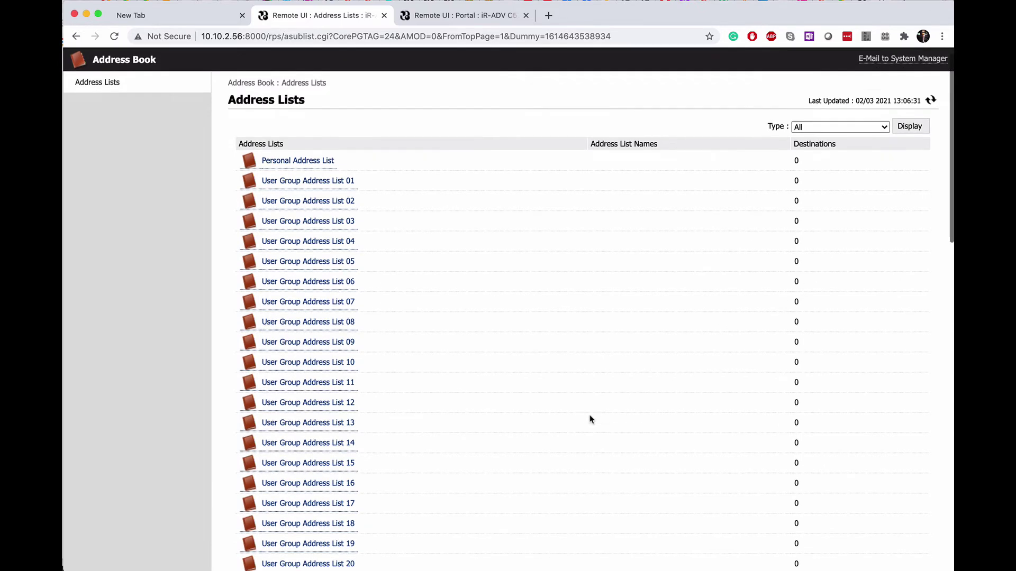
scroll(591, 419, "down", 20)
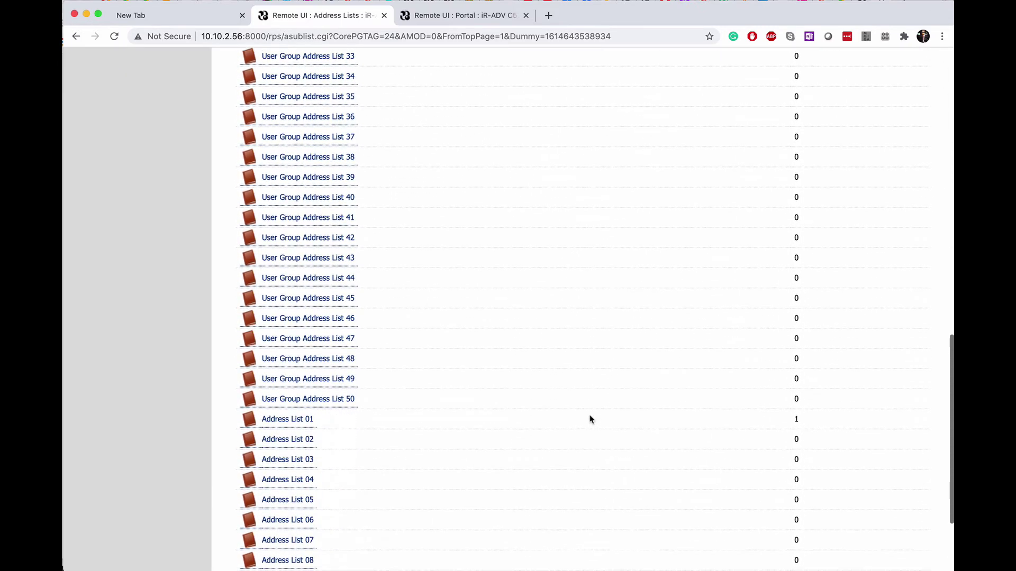
scroll(591, 420, "down", 1)
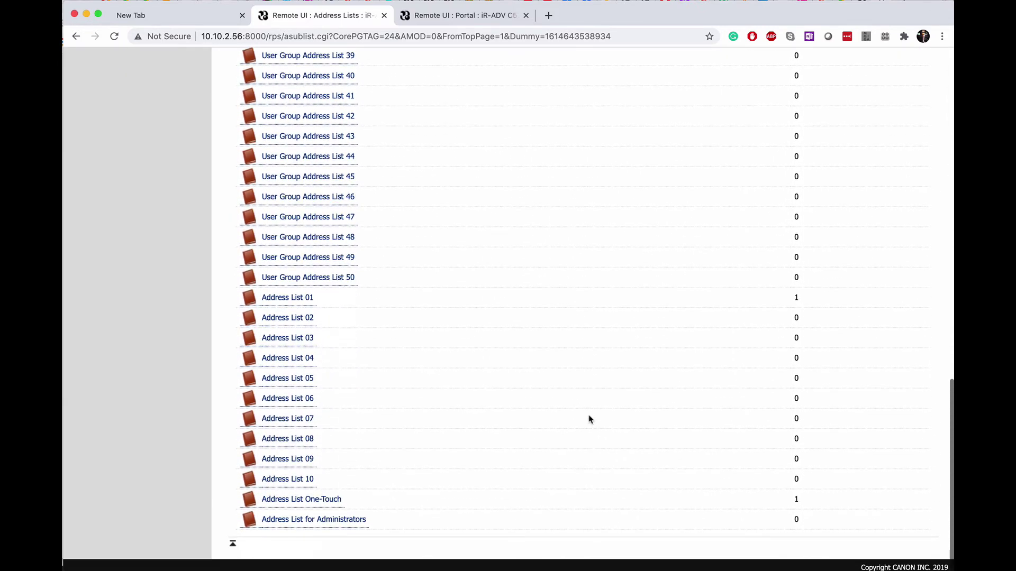
left_click(295, 298)
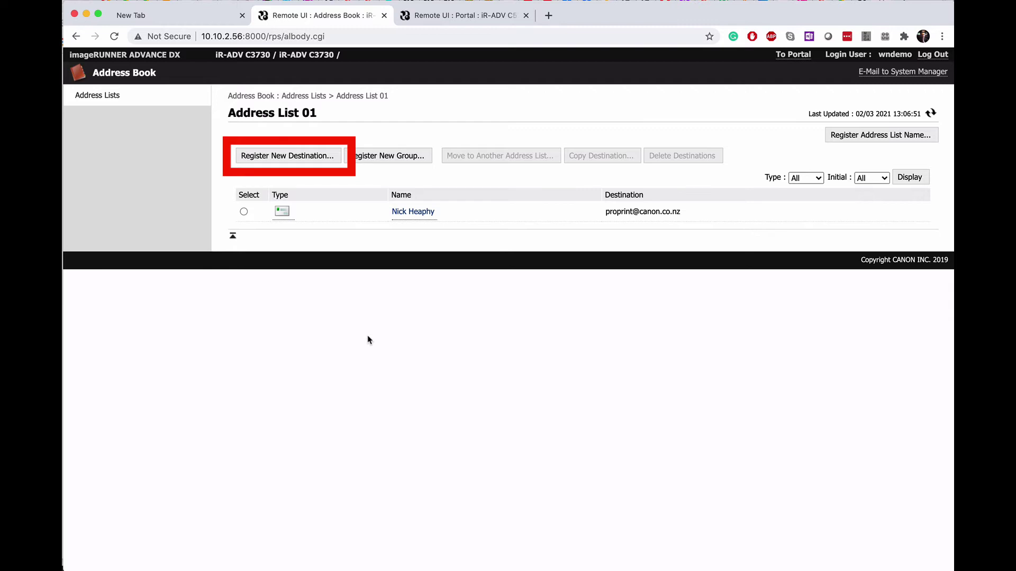
Start a new destination in Address List 01 and set its type to E-Mail.
left_click(298, 161)
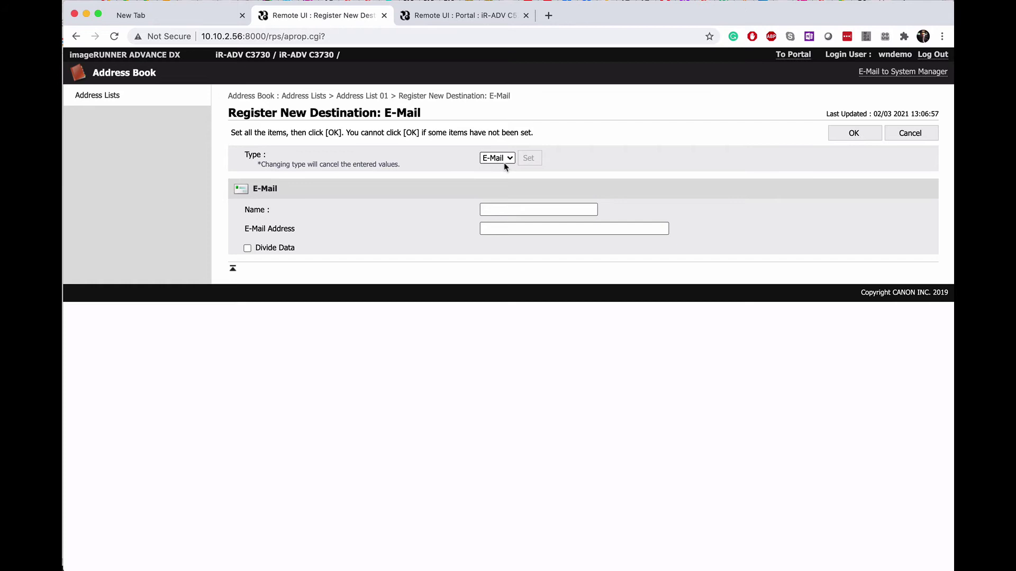
left_click(506, 159)
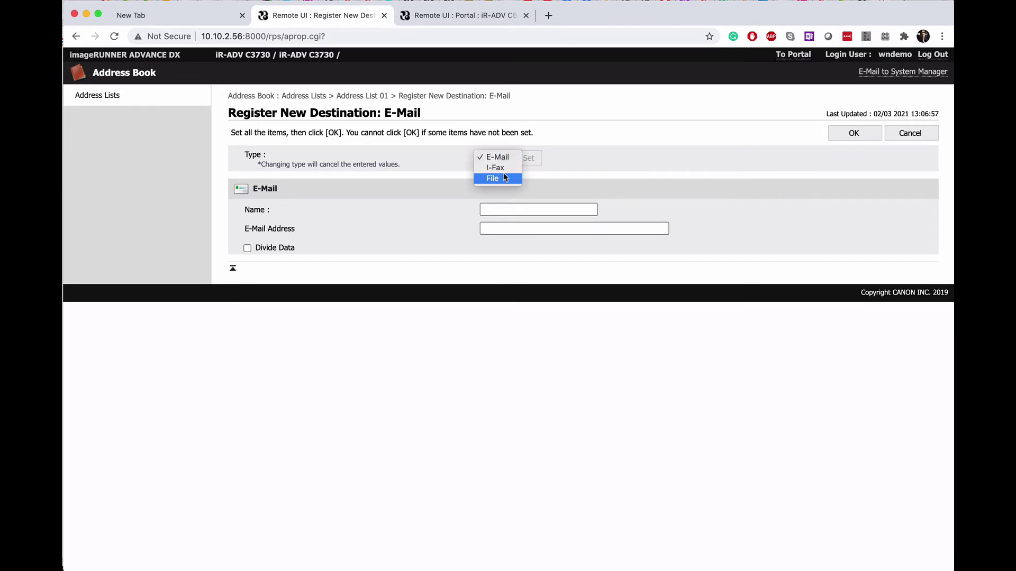
left_click(505, 179)
left_click(530, 162)
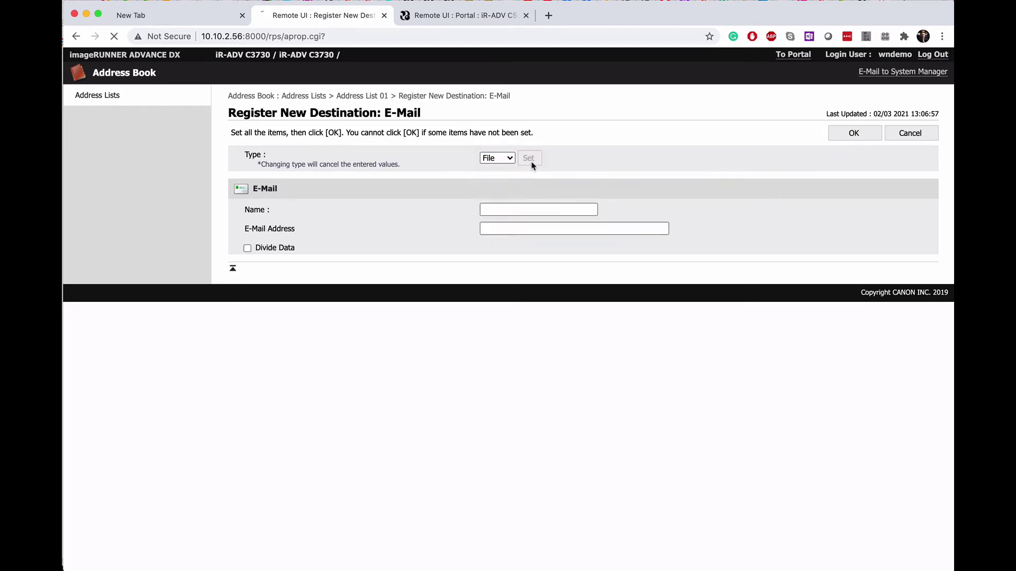
left_click(501, 159)
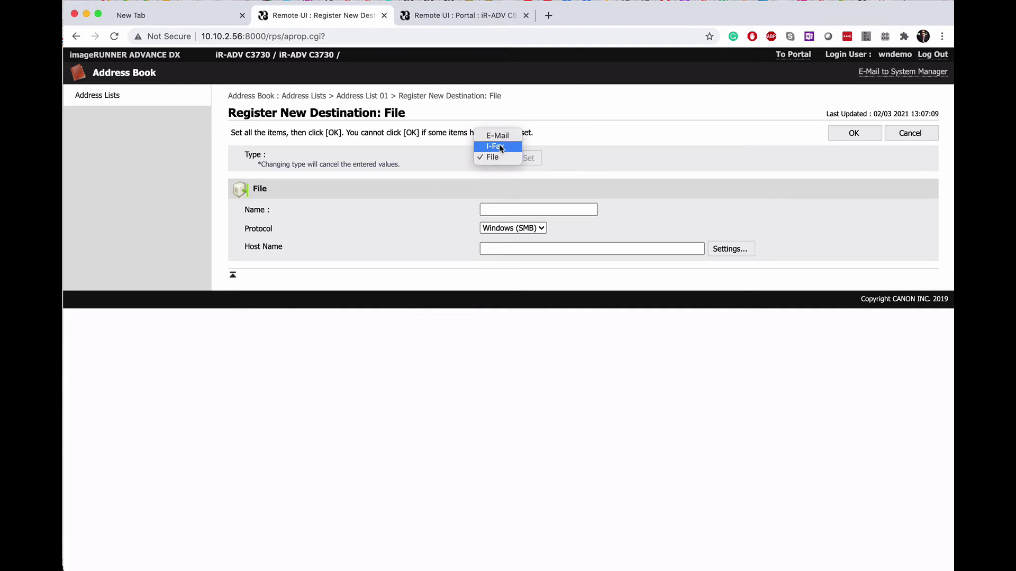
left_click(497, 136)
left_click(529, 158)
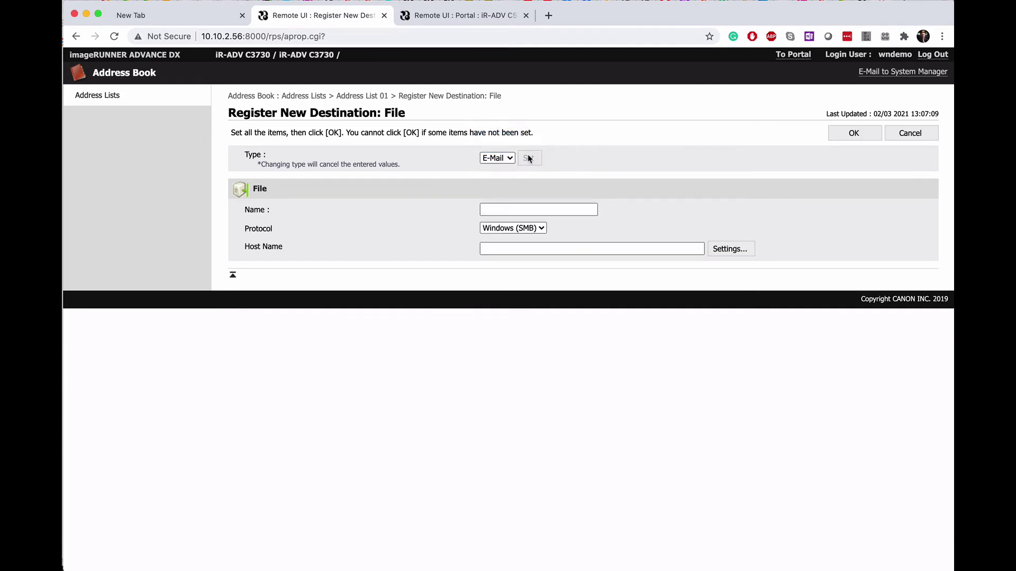
Enter the contact's name and e-mail address, then save the entry.
left_click(513, 207)
type("John Smith")
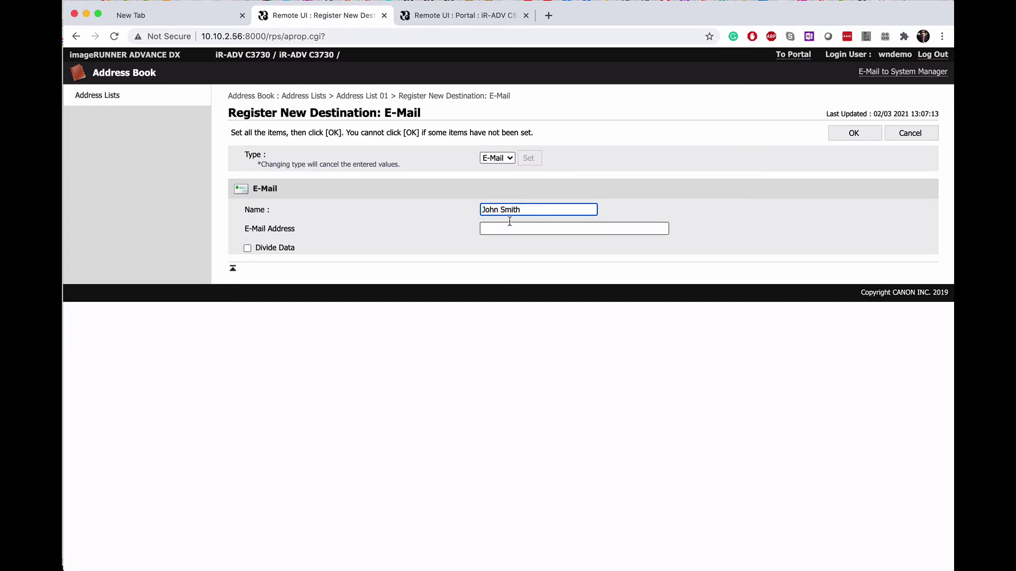
left_click(510, 228)
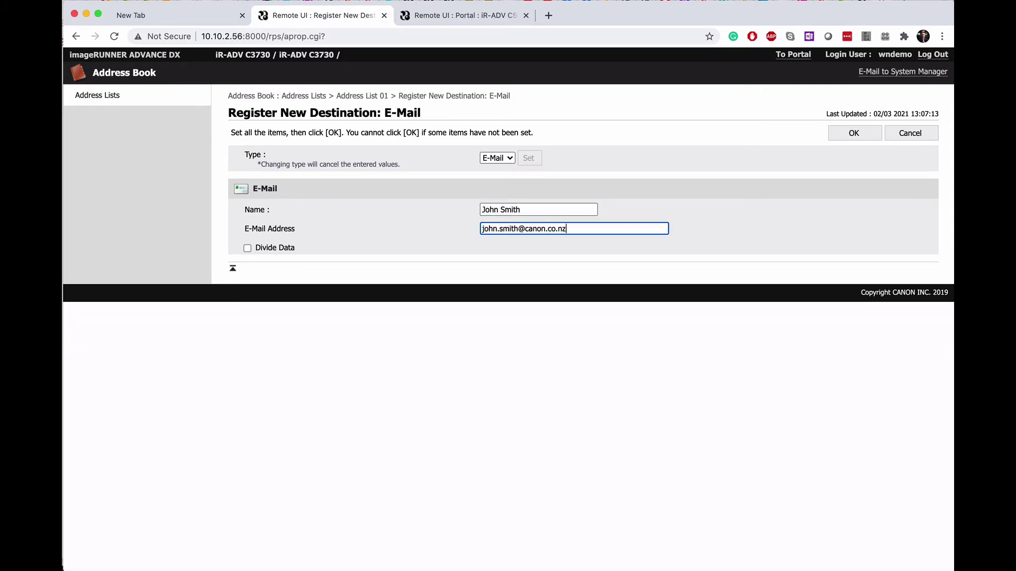
left_click(854, 134)
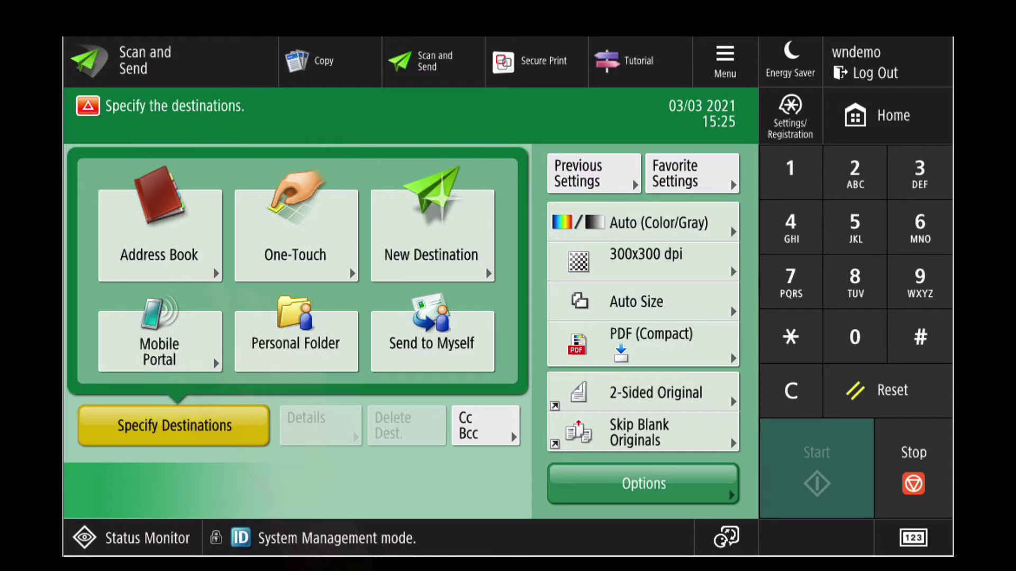
Pick the new contact from the local Address Book as the scan destination.
left_click(209, 248)
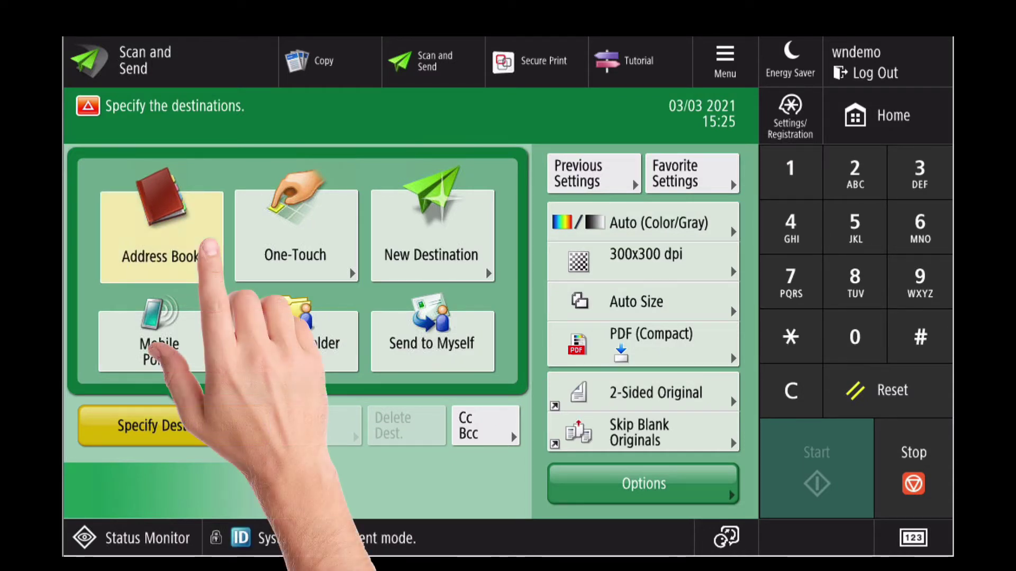
left_click(307, 211)
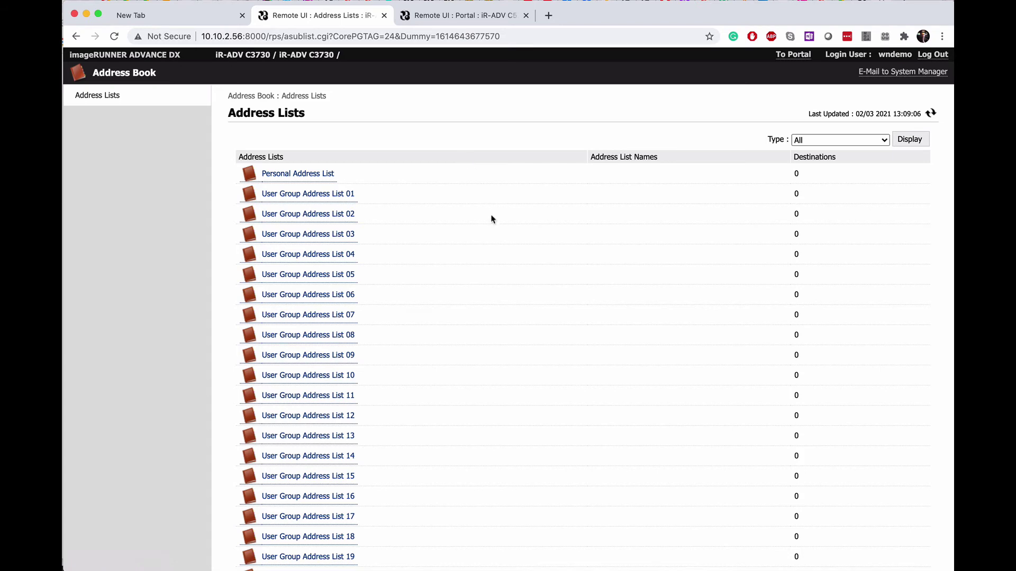
In Address List One-Touch, fill empty slot 006 with the contact's name, one-touch name and e-mail.
scroll(511, 284, "down", 15)
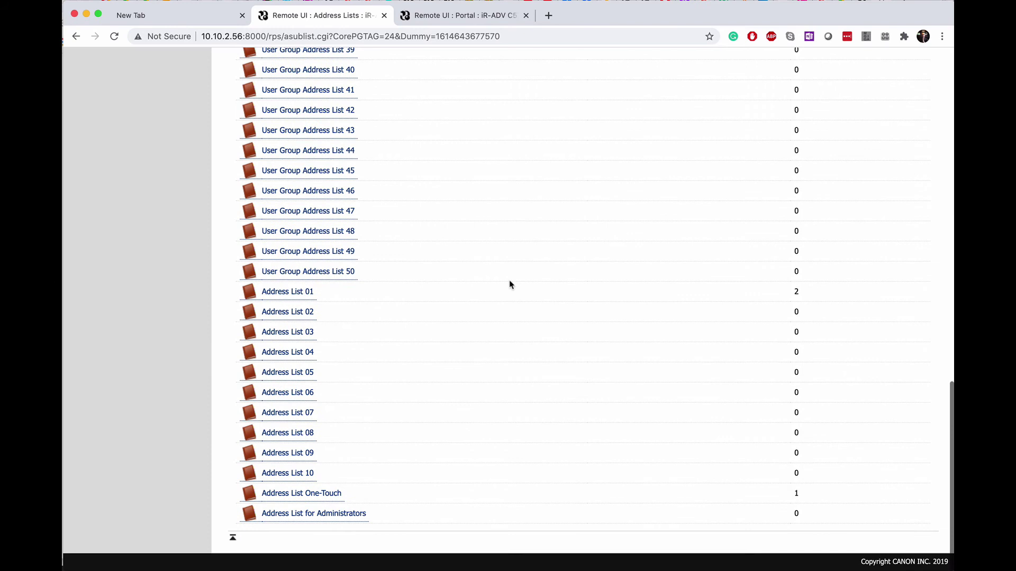
left_click(322, 496)
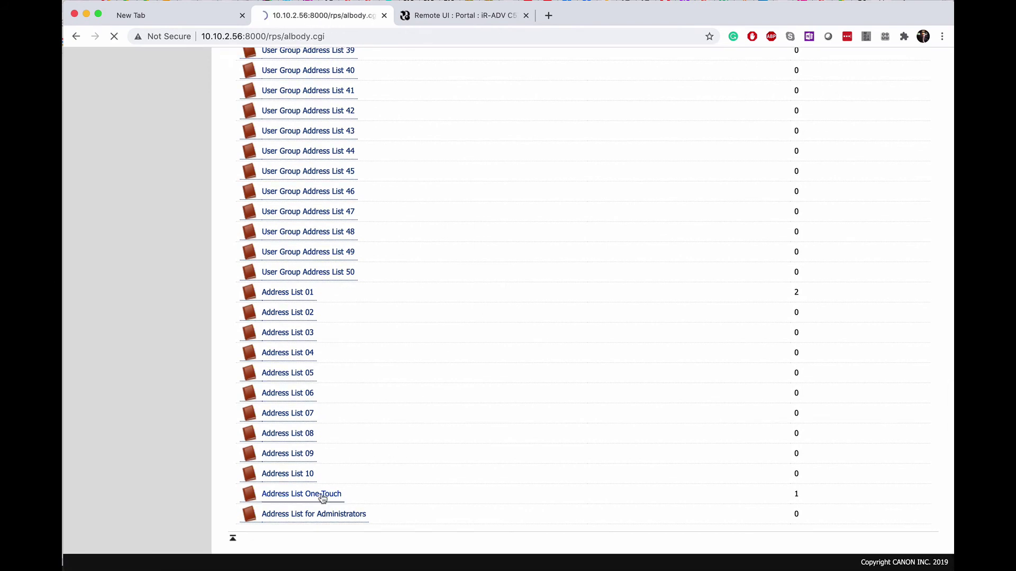
left_click(440, 295)
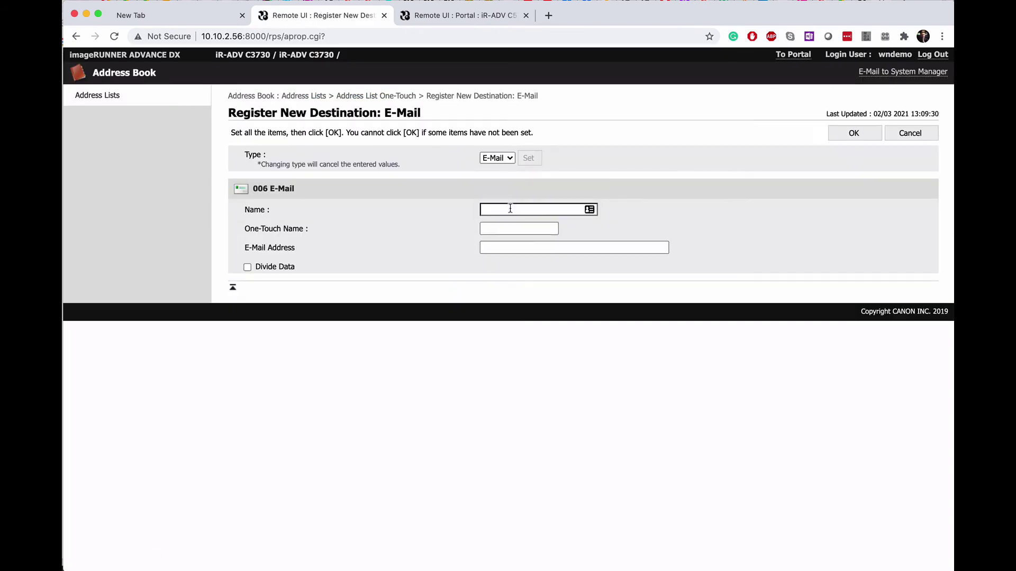
type("John Doe")
key("Tab")
type("JDoe")
key("Tab")
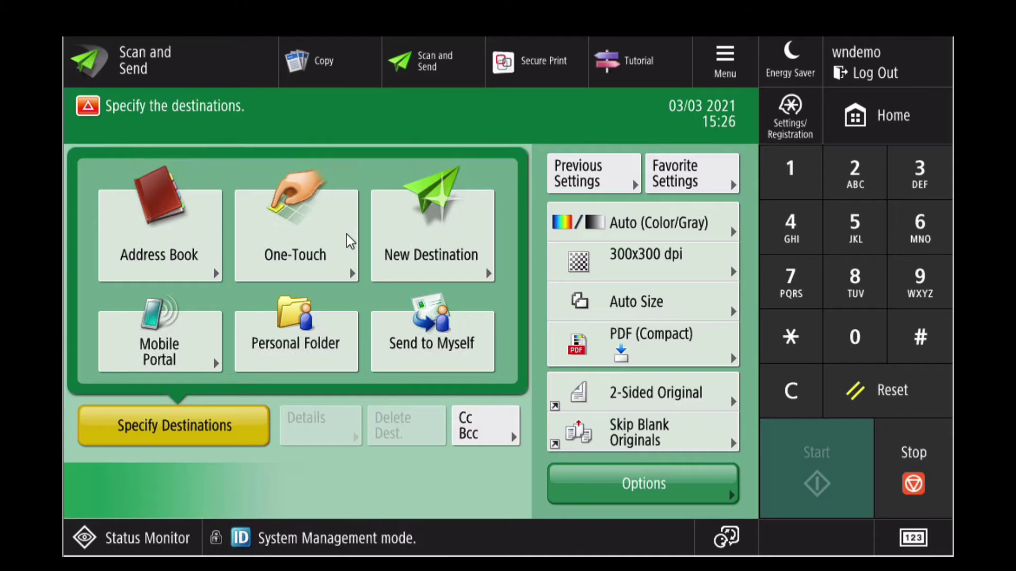
Add the new contact's One-Touch button as the scan destination.
left_click(348, 240)
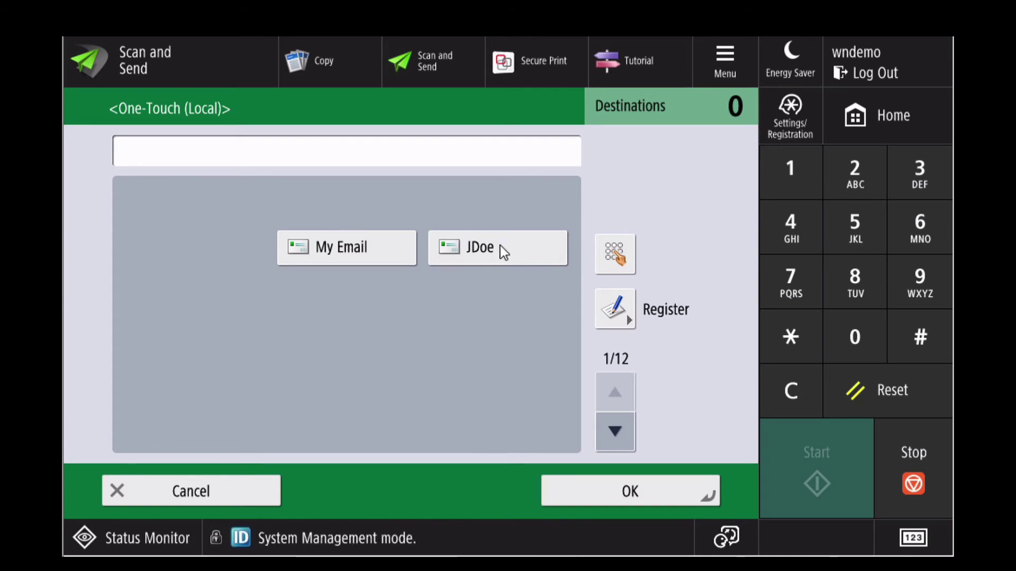
left_click(518, 249)
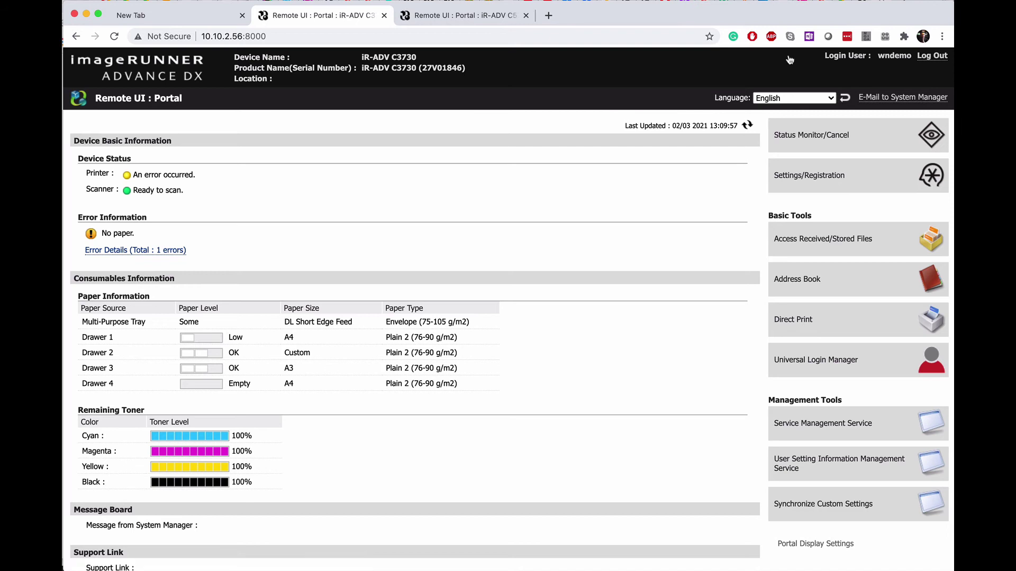
Under User Management's Department ID Management, start department 987654 and enter its PIN.
left_click(871, 189)
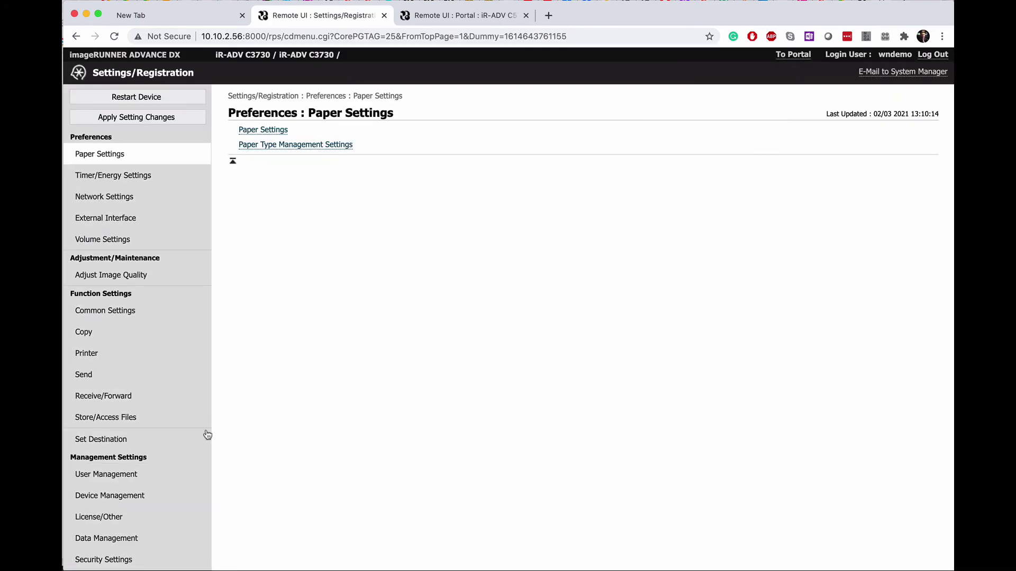
left_click(131, 476)
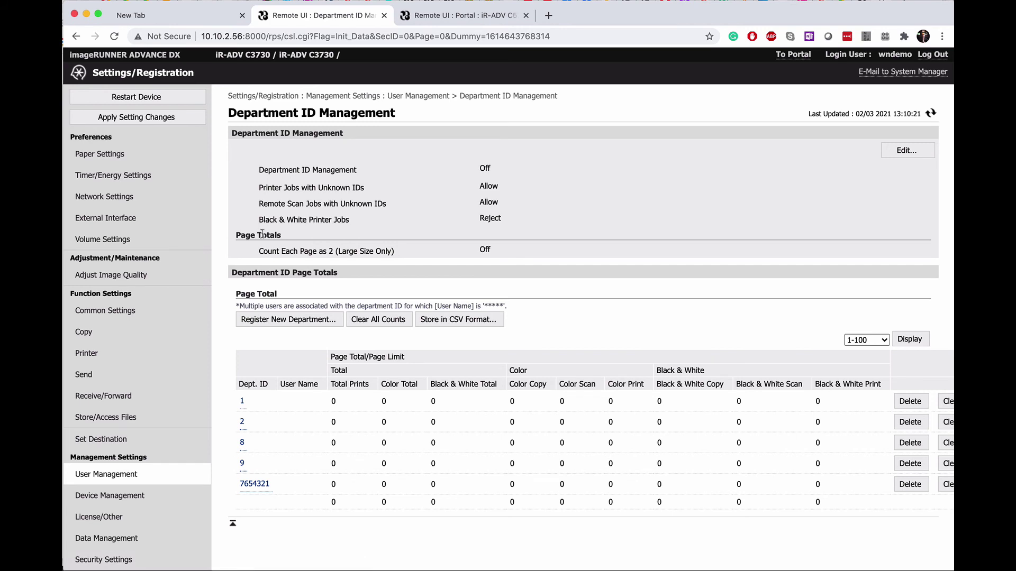
left_click(315, 320)
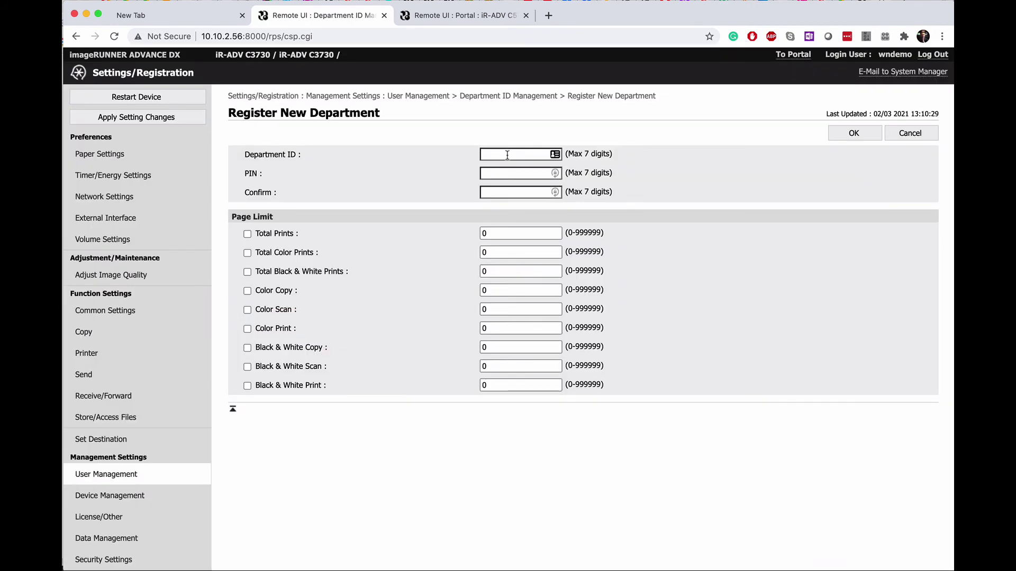
left_click(507, 155)
type("987654")
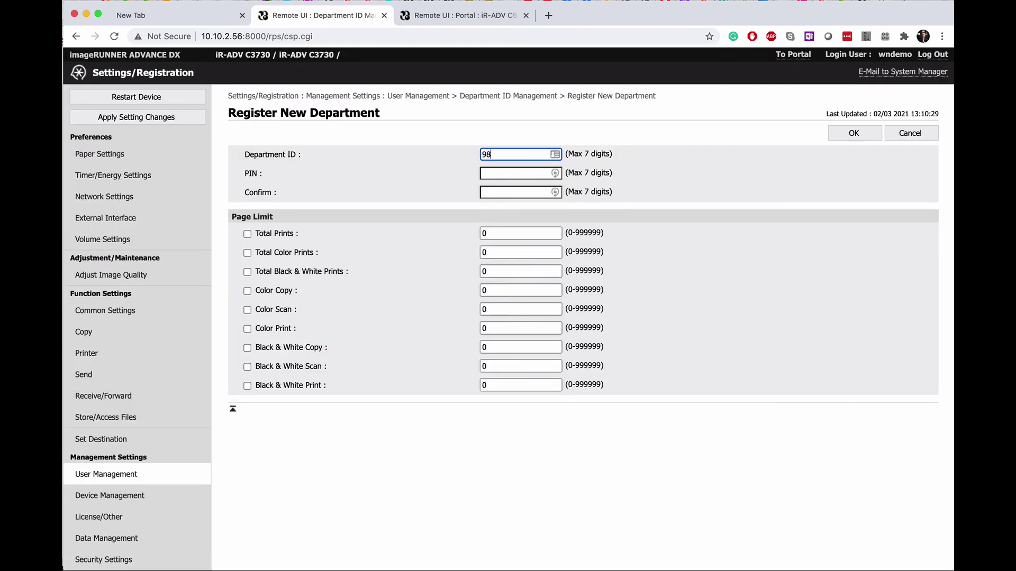
left_click(507, 174)
type("1234")
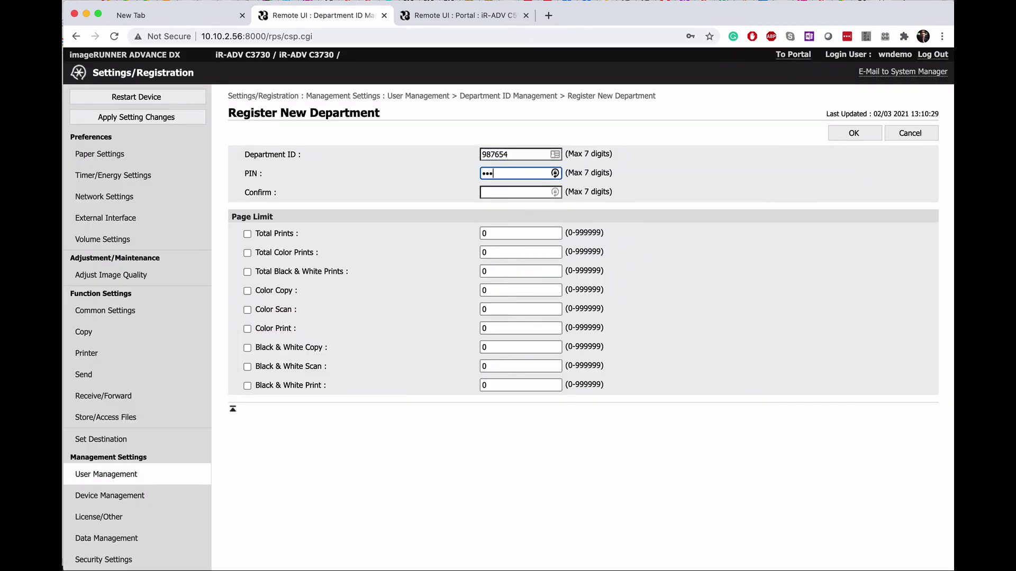
left_click(510, 192)
type("12")
Turn on a 1000-page Total Prints limit and save the new department.
left_click(403, 206)
left_click(247, 234)
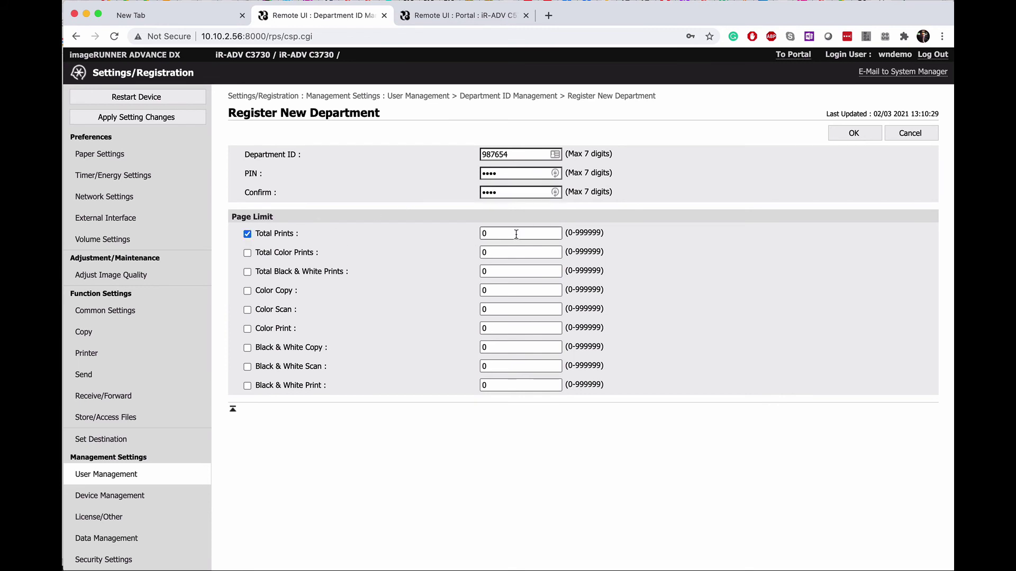
double_click(517, 233)
type("1000")
left_click(859, 134)
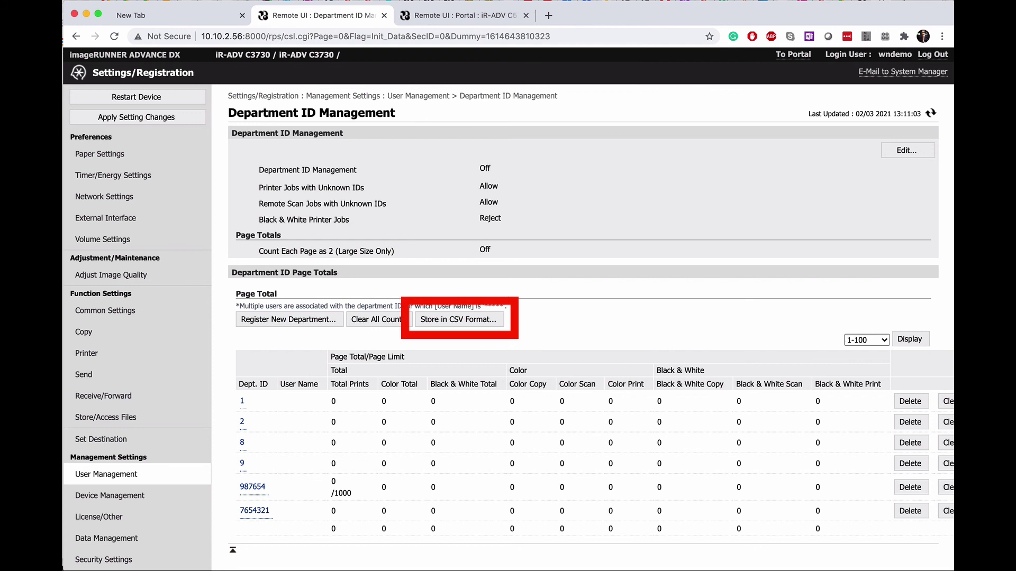
Export the department page totals with Store in CSV Format and save pdeptid.csv to the Desktop.
left_click(476, 320)
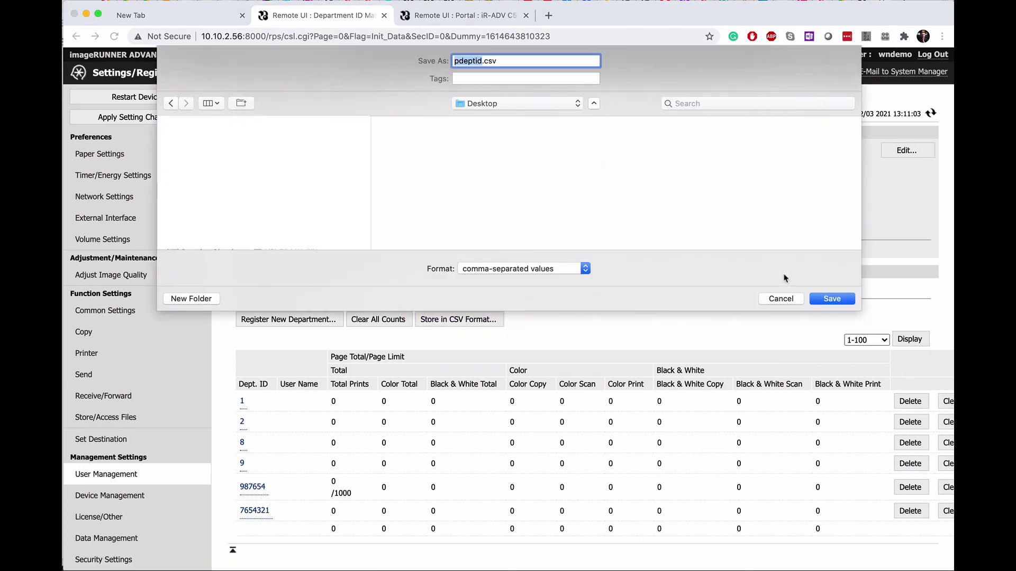
left_click(832, 299)
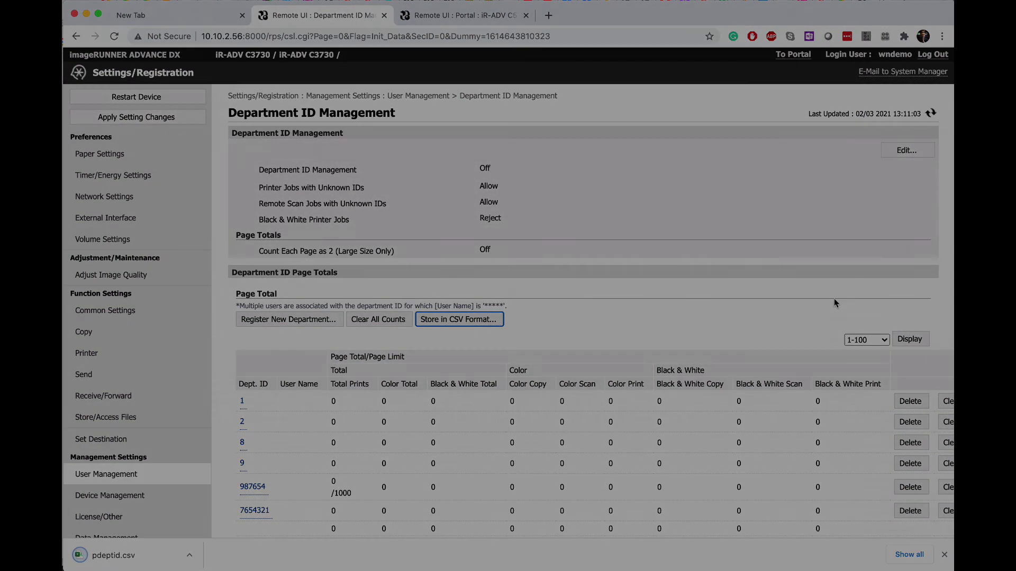